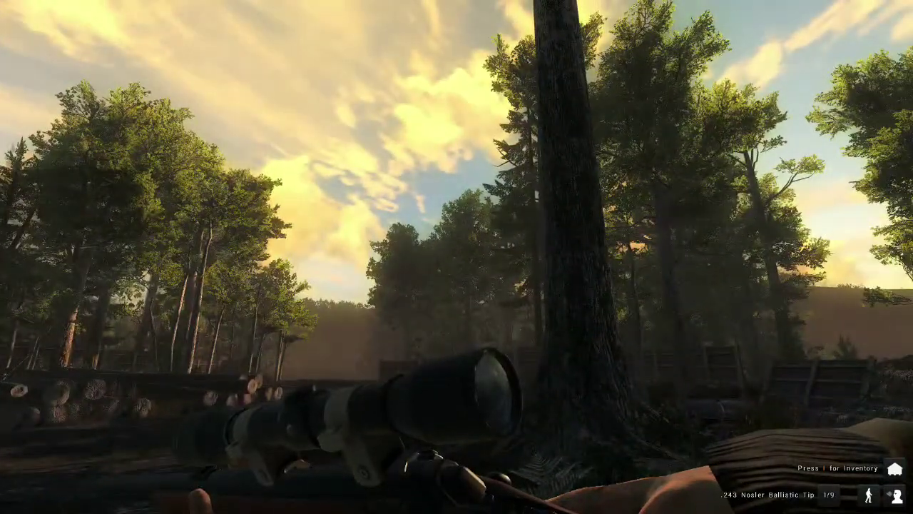
Swap to the 12 GA shotgun and back to the .243 rifle, then walk toward the log pile
{"action": "key", "text": "2"}
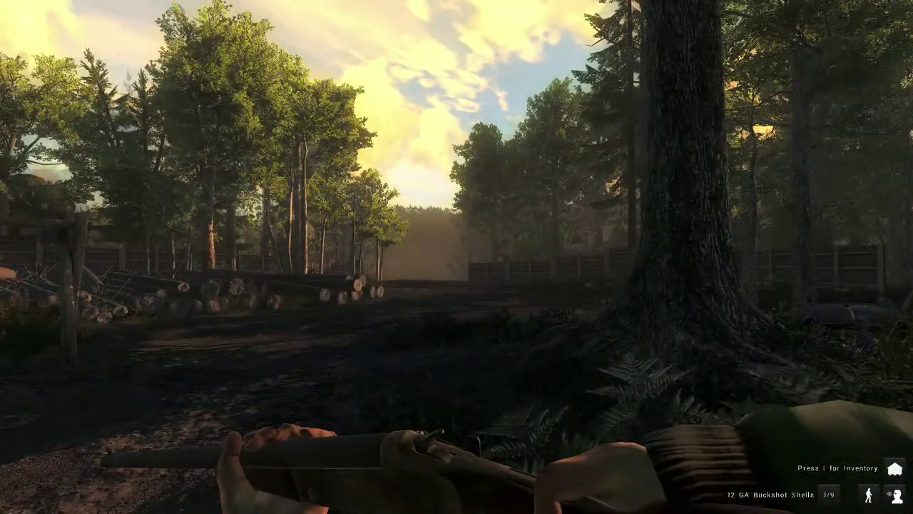
{"action": "key", "text": "1"}
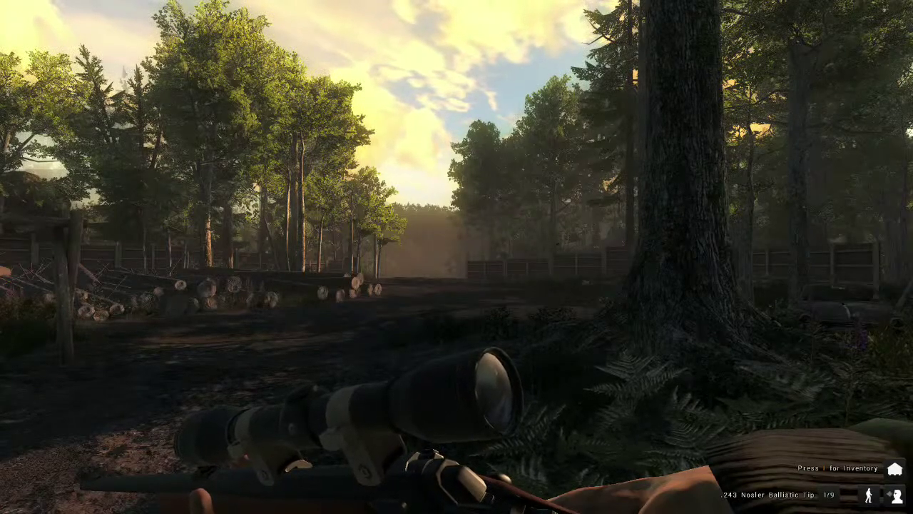
{"action": "key", "text": "w"}
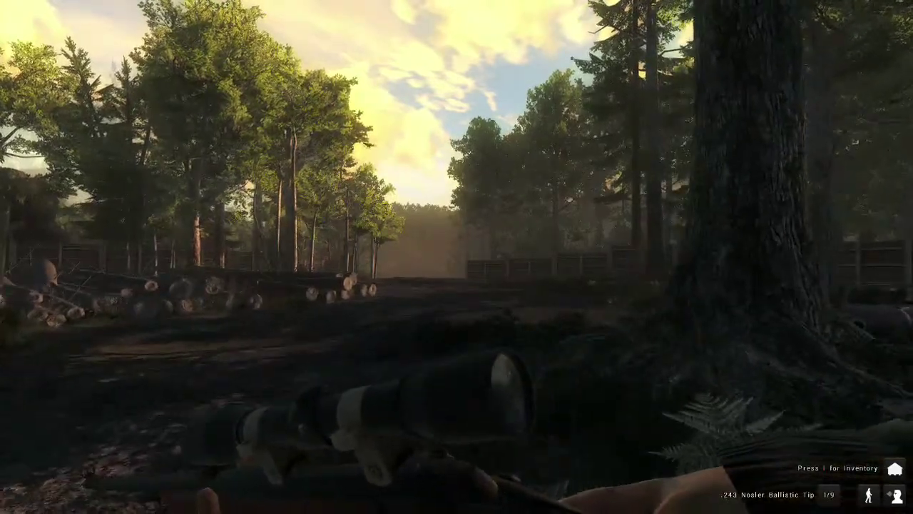
{"action": "key", "text": "w"}
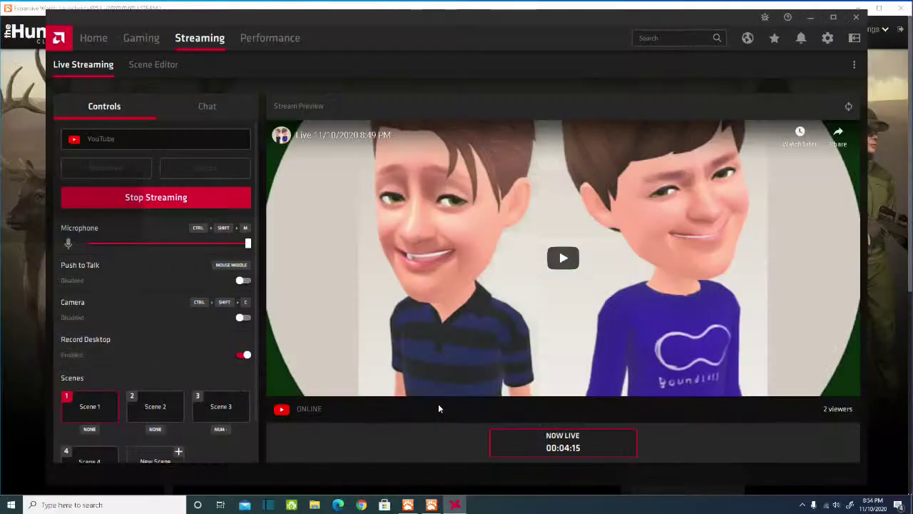
{"action": "mouse_move", "coordinate": [432, 505]}
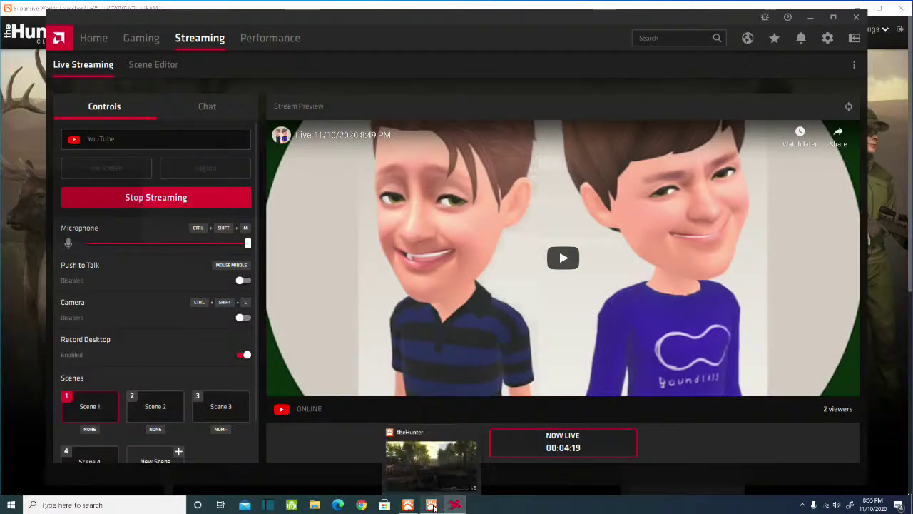
Bring theHunter Classic back to the front from its taskbar thumbnail
{"action": "left_click", "coordinate": [431, 505]}
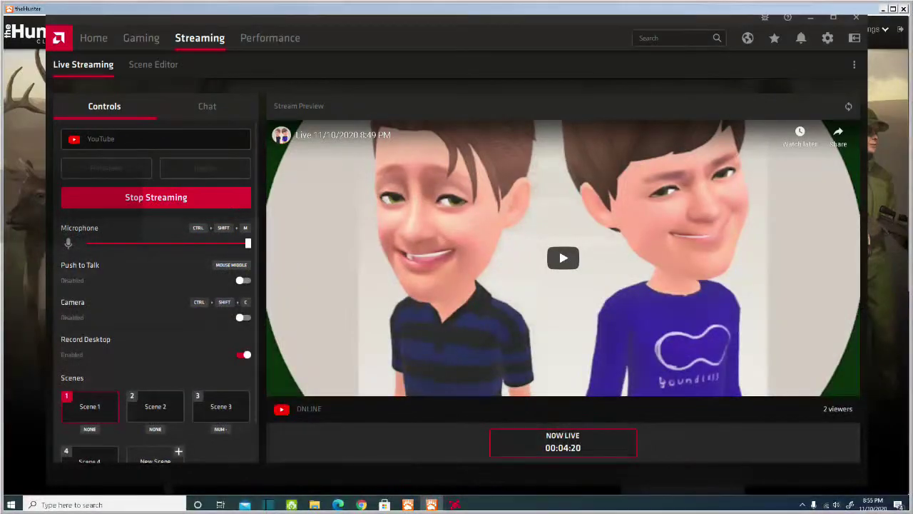